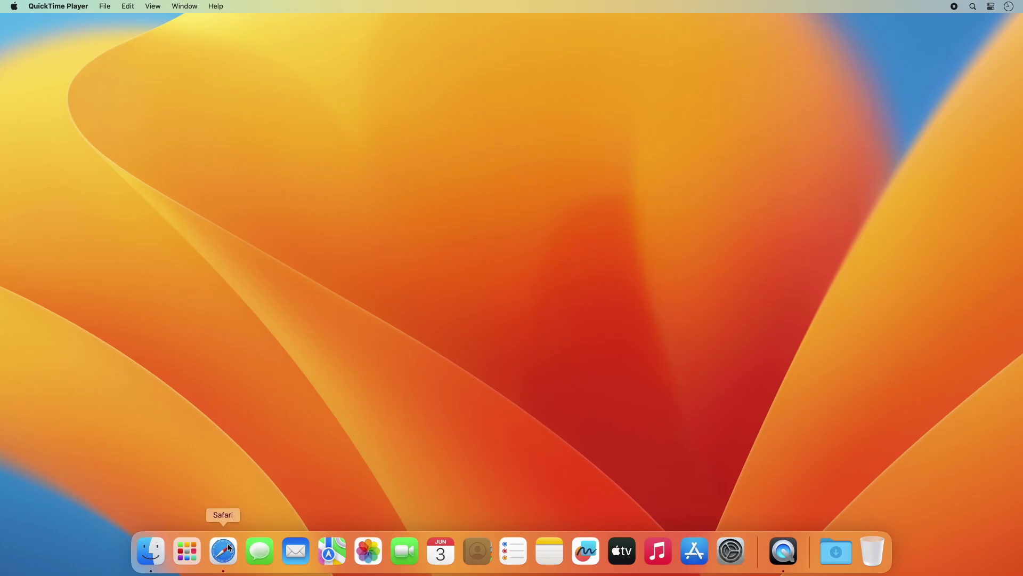
Download the macOS Driver 6.4.2-1 from wacom.com/driver in Safari
click(226, 552)
text(wa)
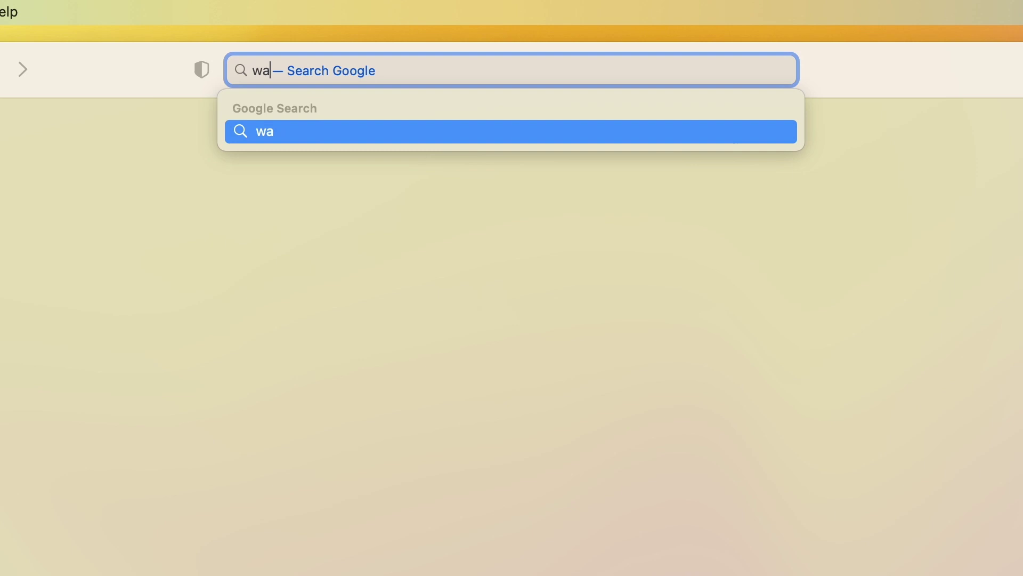
text(com.com)
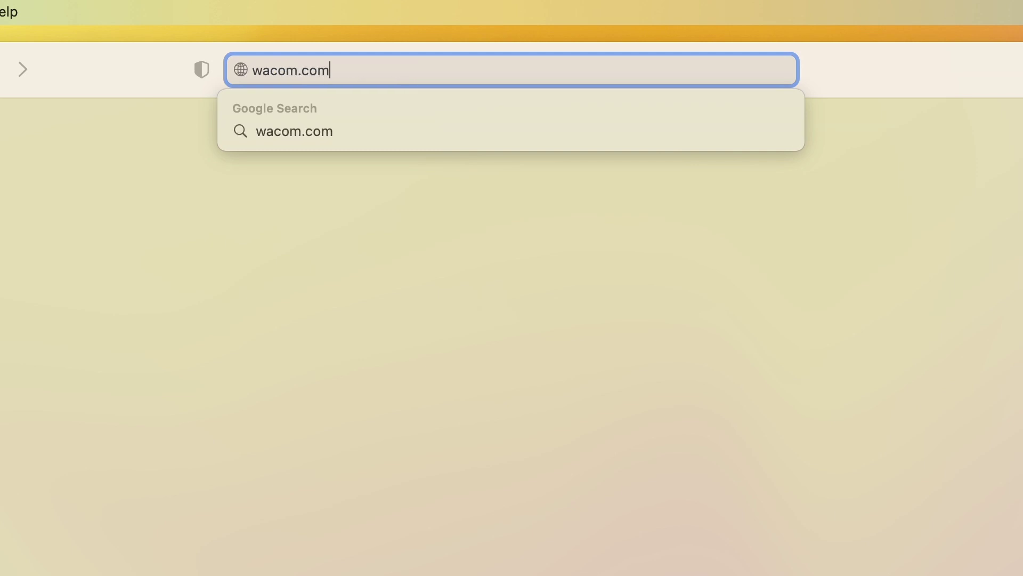
text(/drivers)
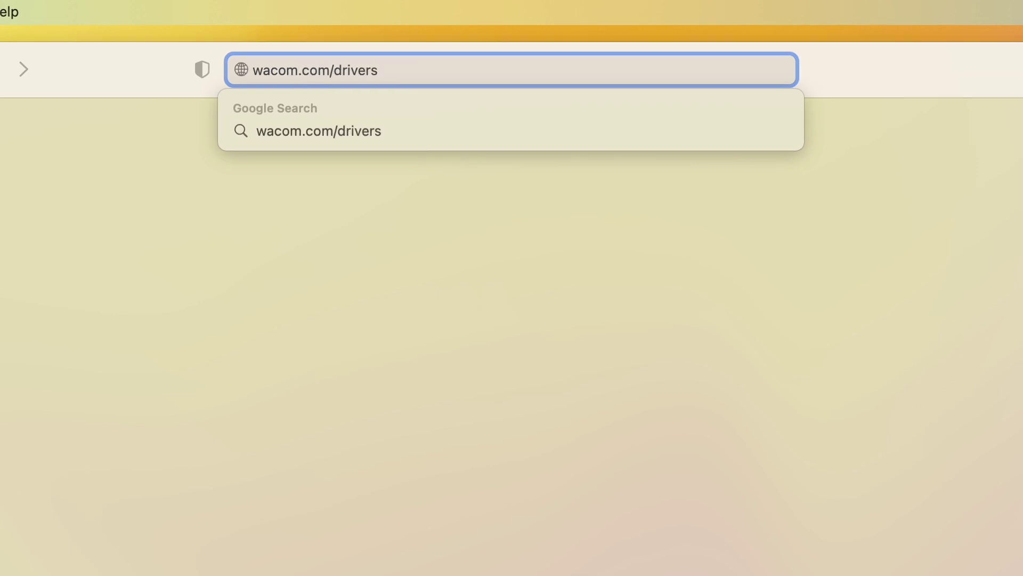
key(Return)
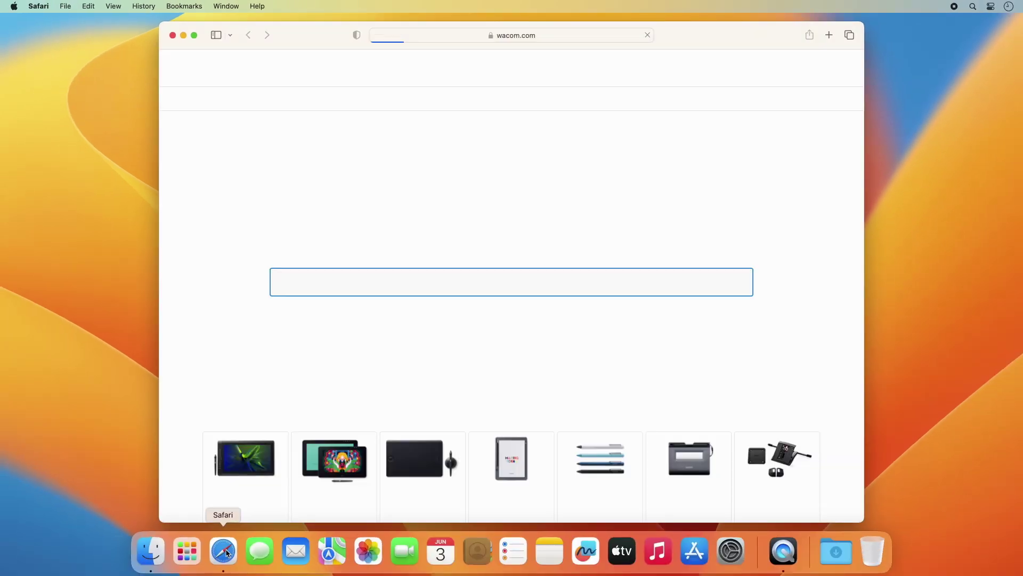
scroll(245, 309, down, 10)
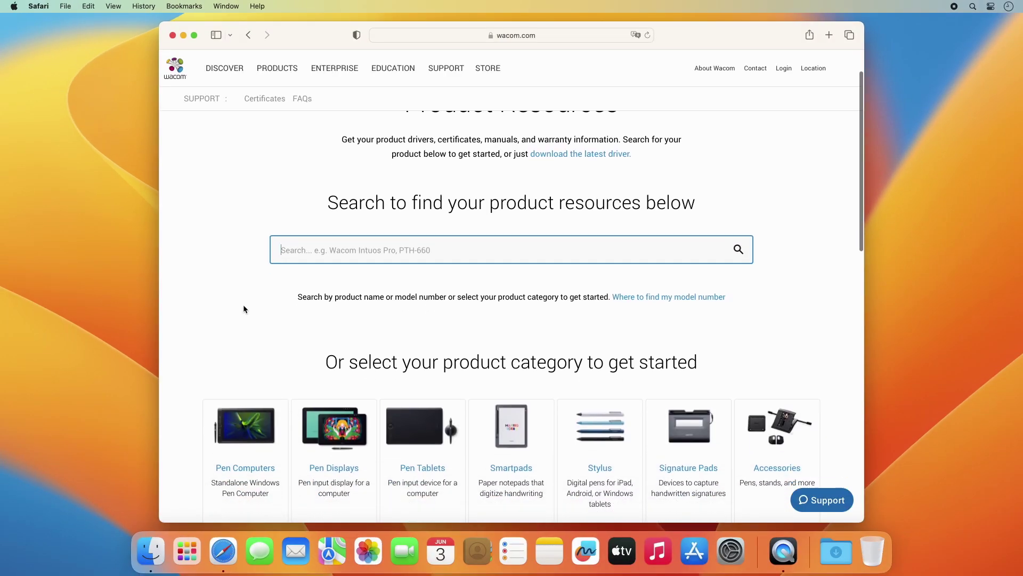
scroll(244, 309, down, 5)
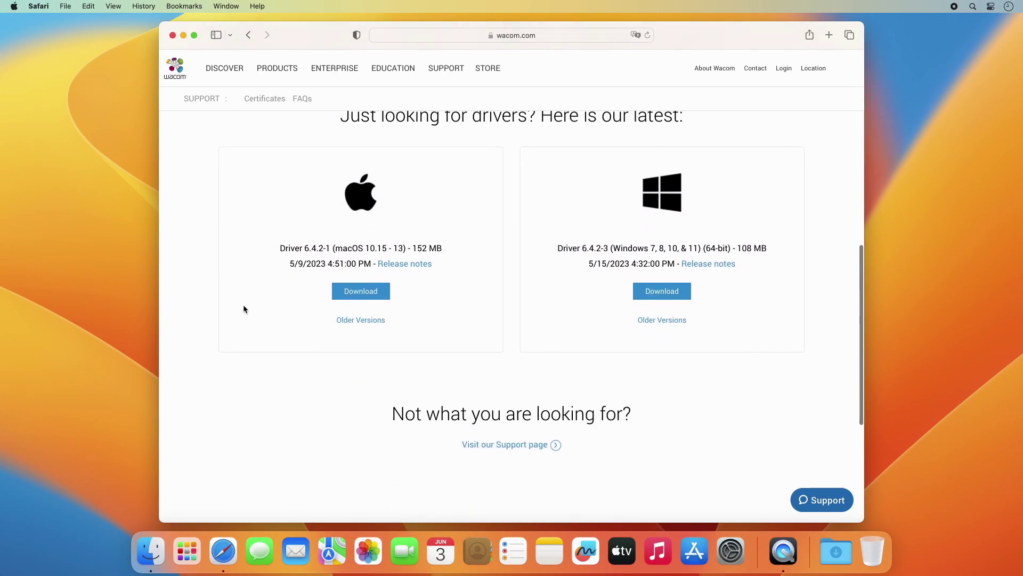
click(352, 292)
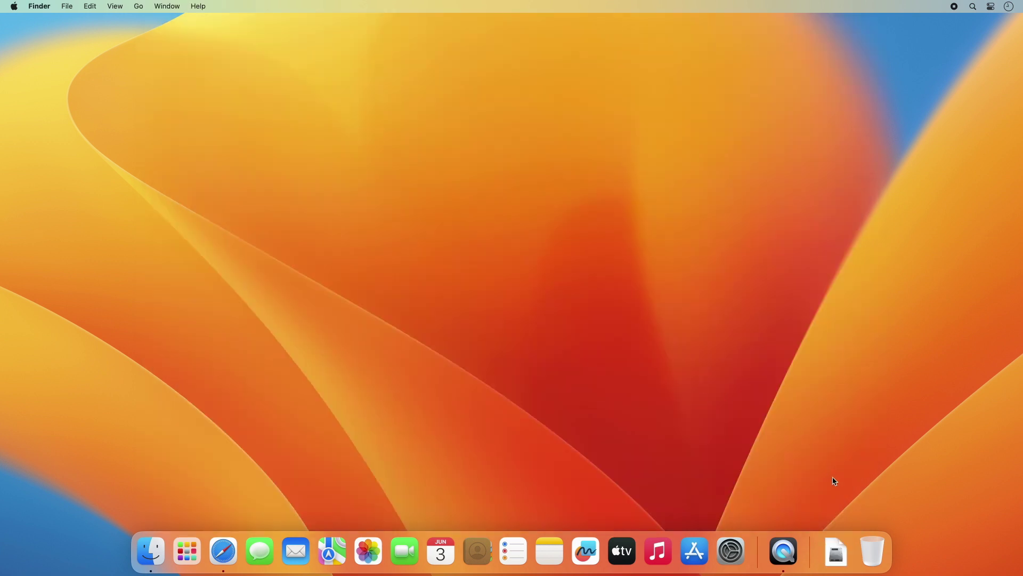
Open WacomTablet_6.4.2-1.dmg from Downloads and launch Install Wacom Tablet.pkg
click(838, 549)
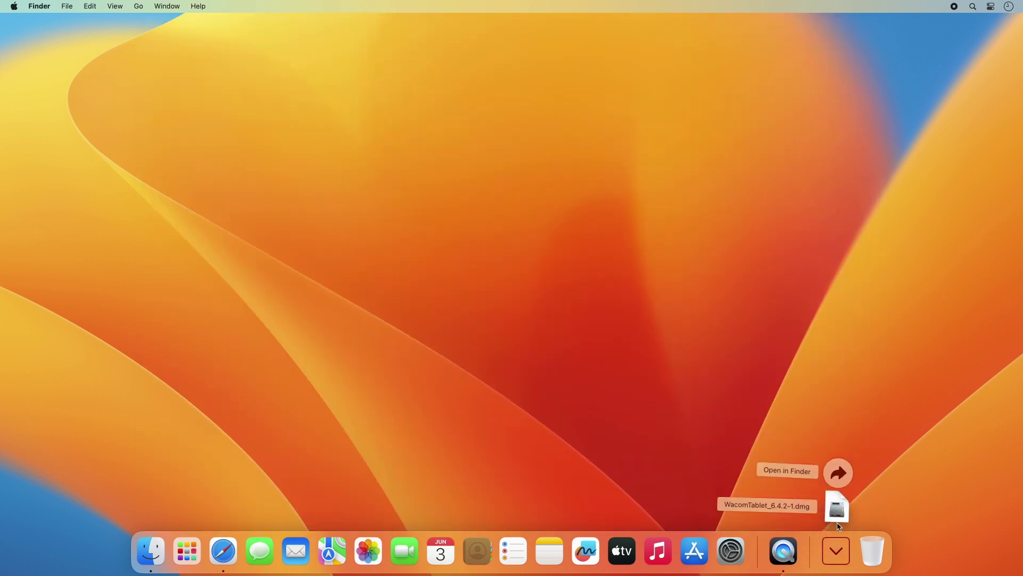
click(837, 507)
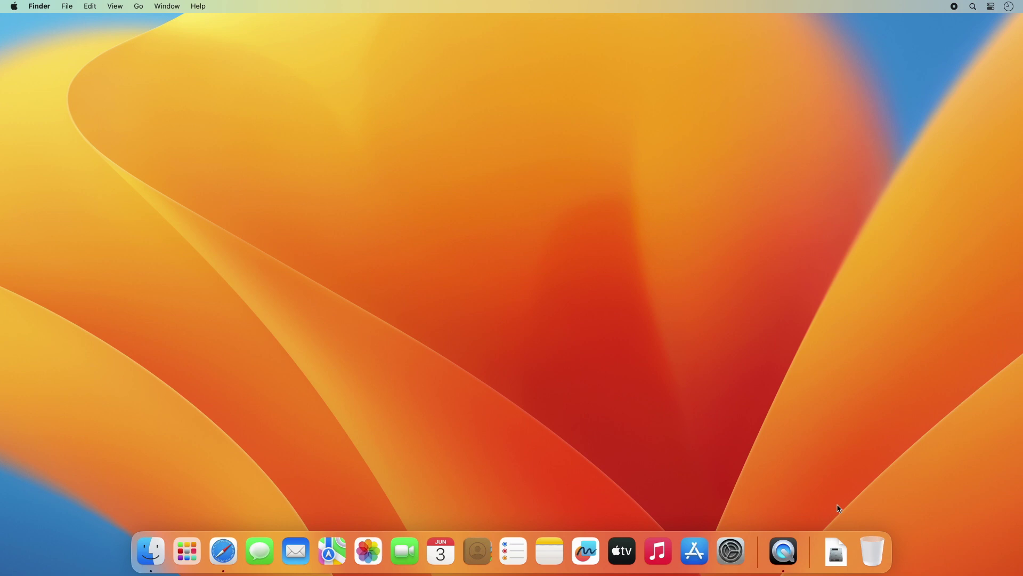
double_click(319, 121)
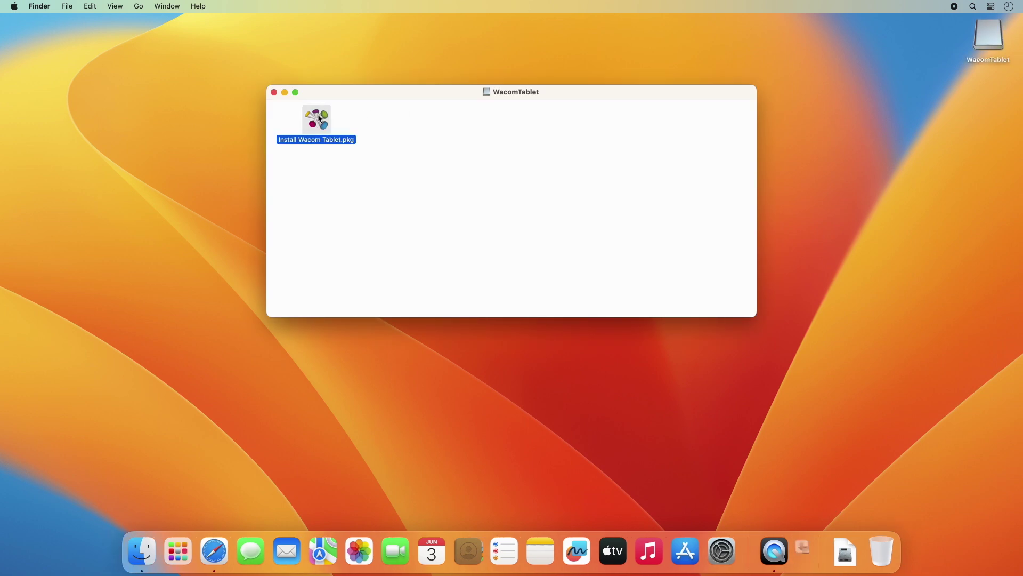
Agree to the licence and install Wacom Tablet on Macintosh HD, authorising with the admin password
click(657, 360)
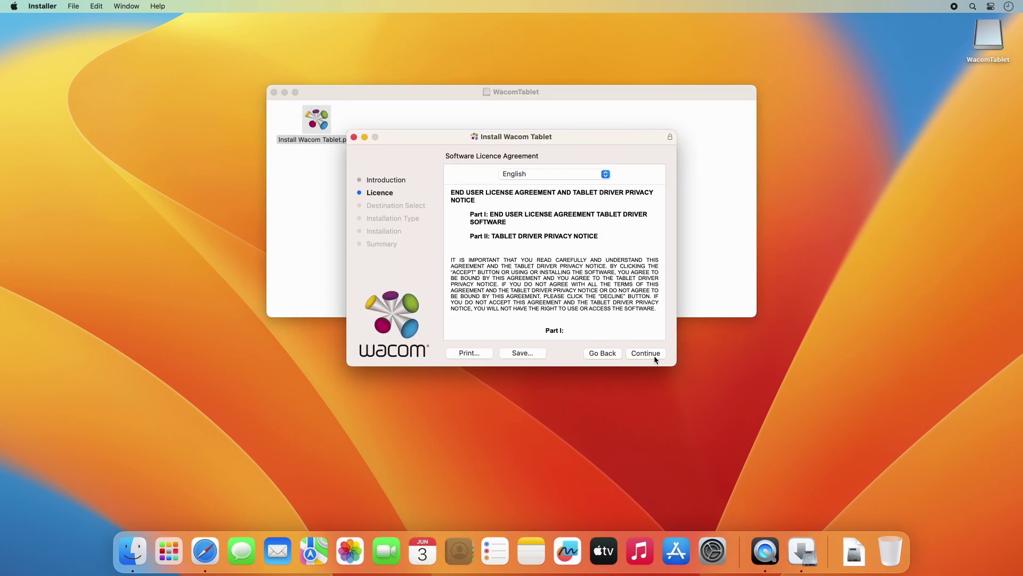
click(655, 357)
click(618, 281)
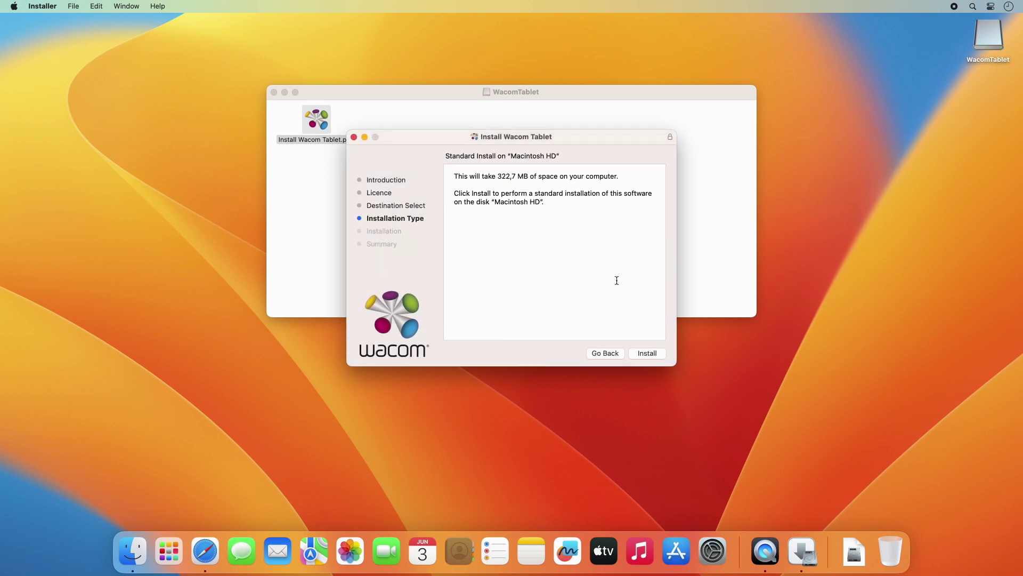
click(648, 354)
text(••••)
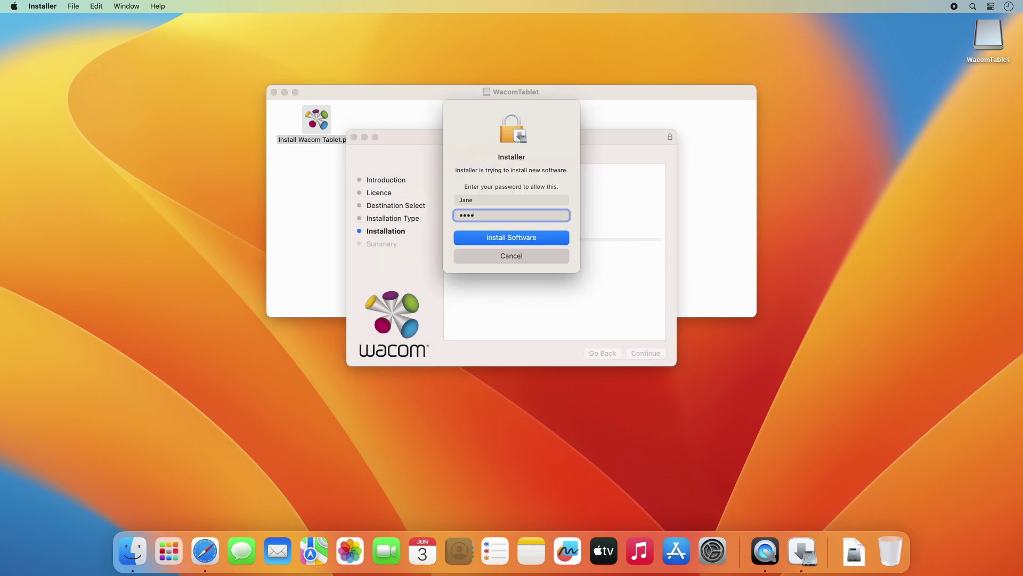
key(Return)
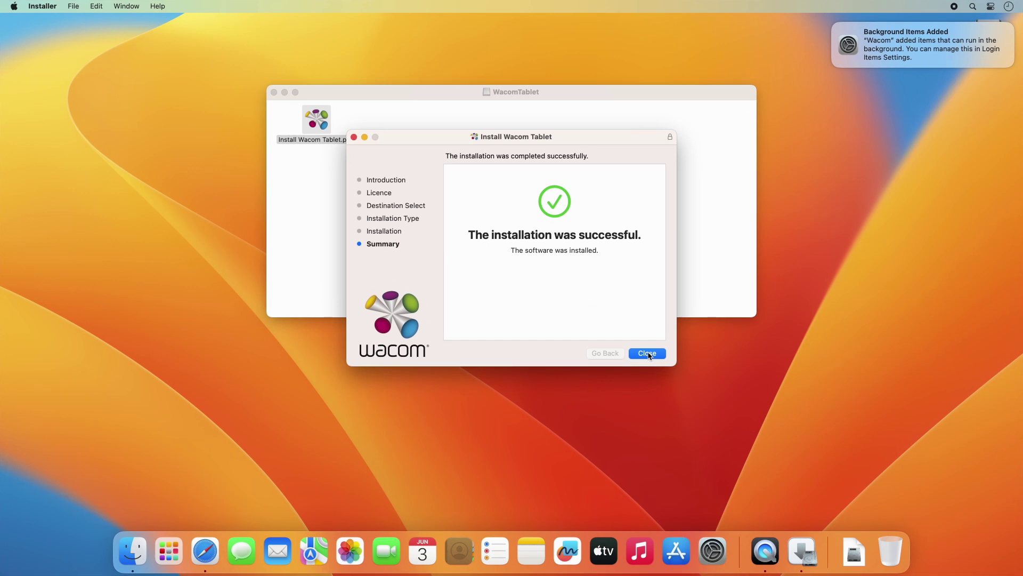
Close the installer and move it to the Bin, then decline the Wacom Experience Program
click(647, 353)
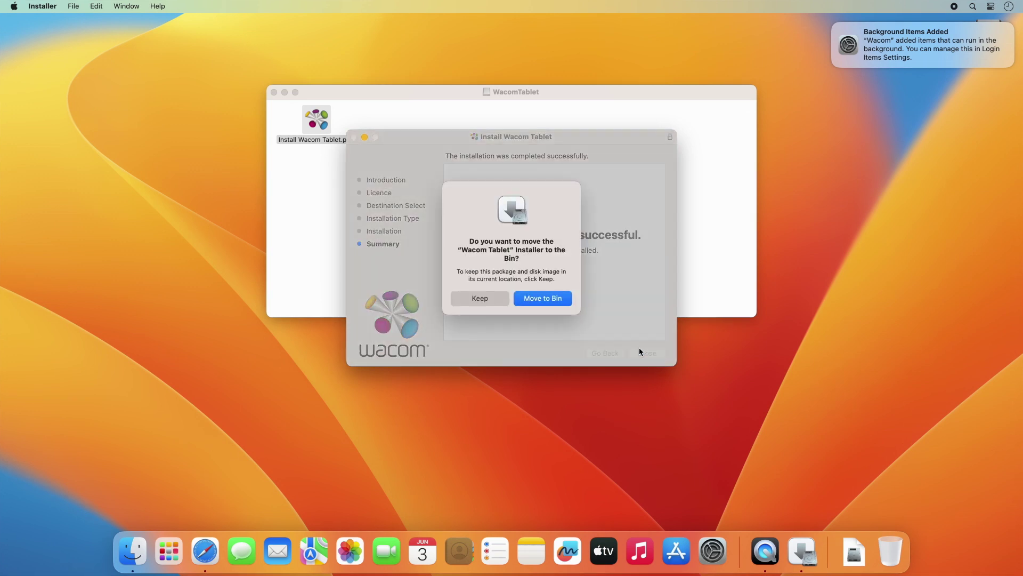
click(567, 301)
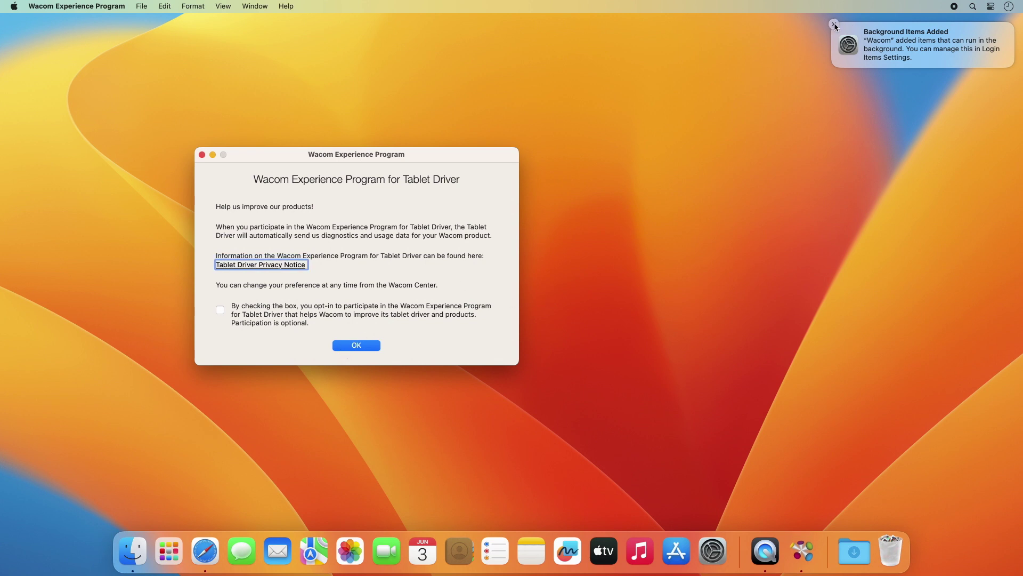
click(835, 25)
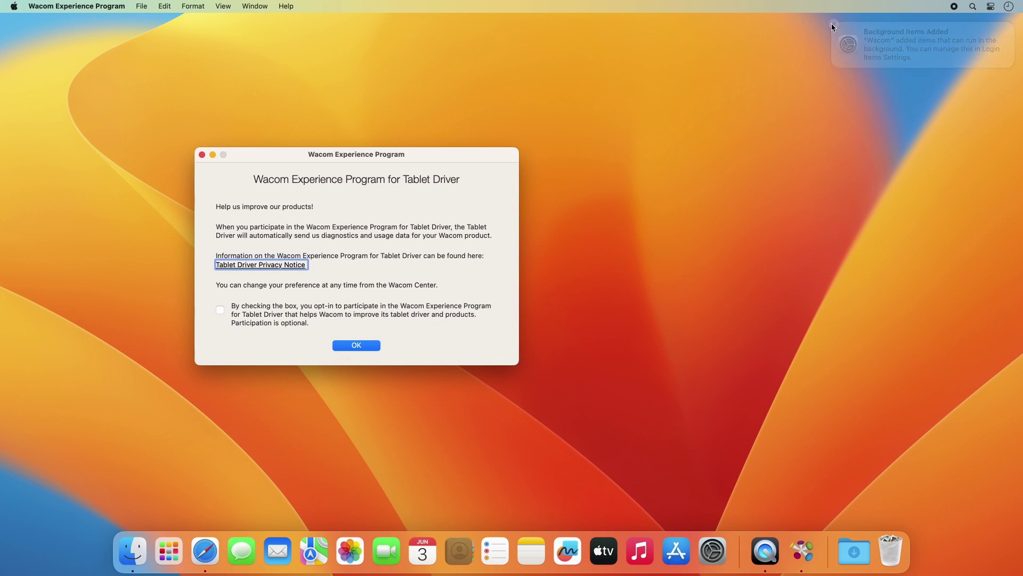
click(351, 350)
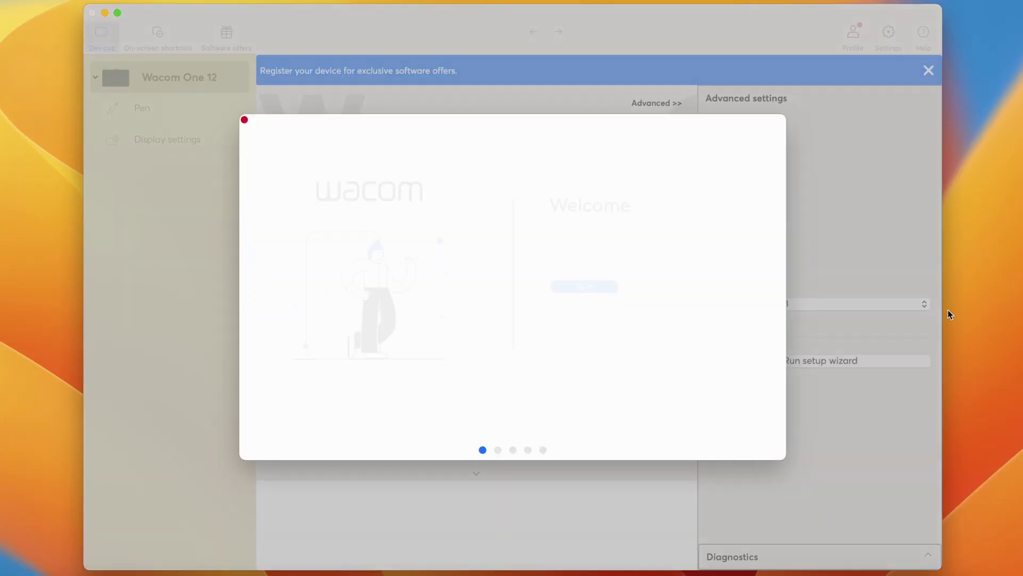
Step through the Welcome, Pen hover and Pen buttons pages, then choose Register my device
click(585, 287)
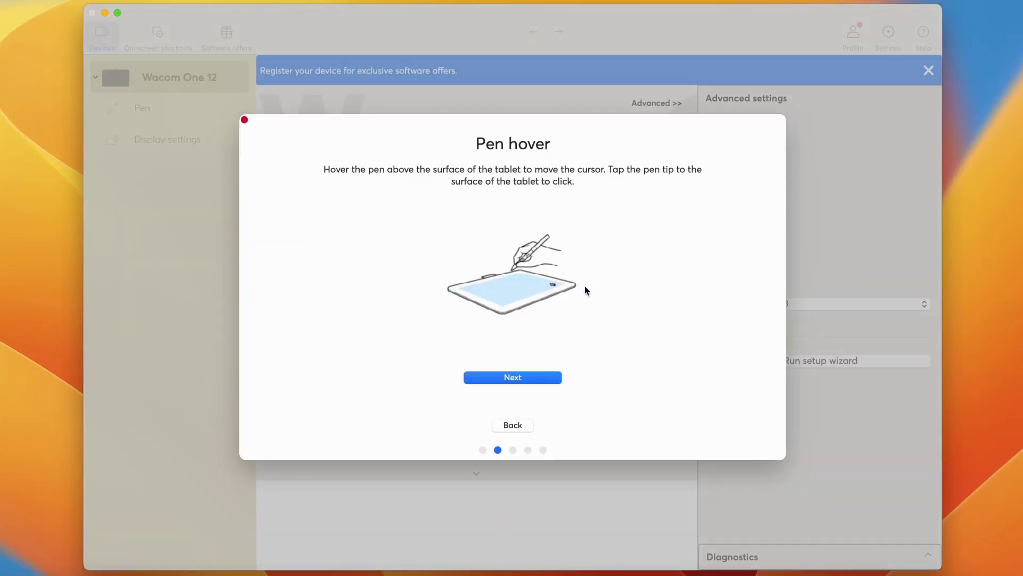
click(537, 377)
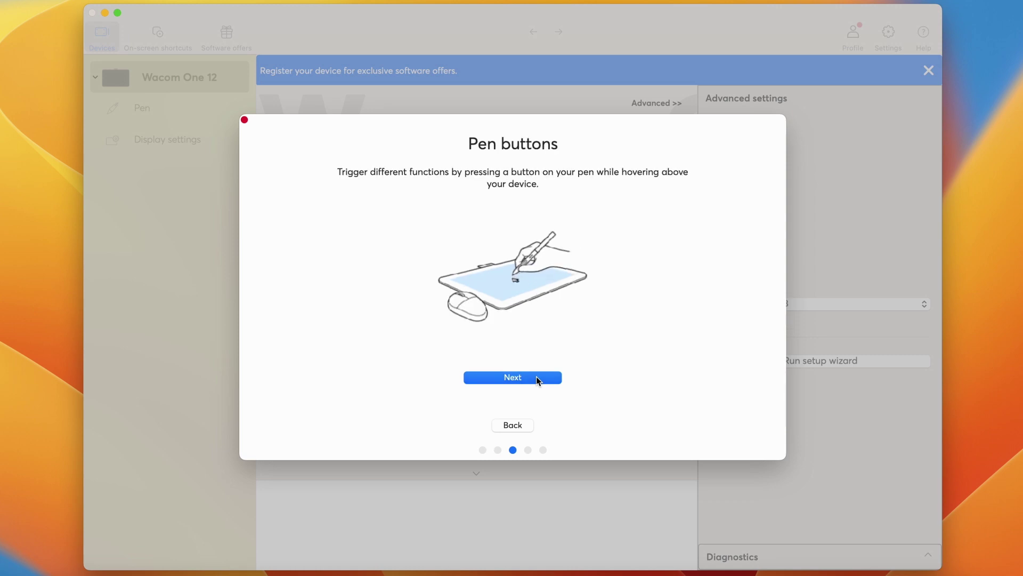
click(537, 377)
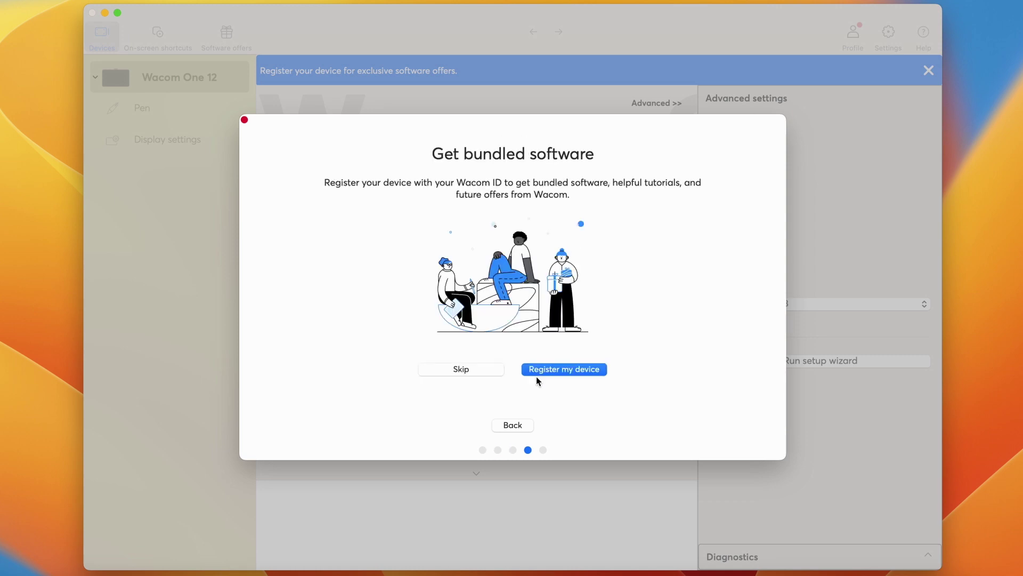
click(552, 369)
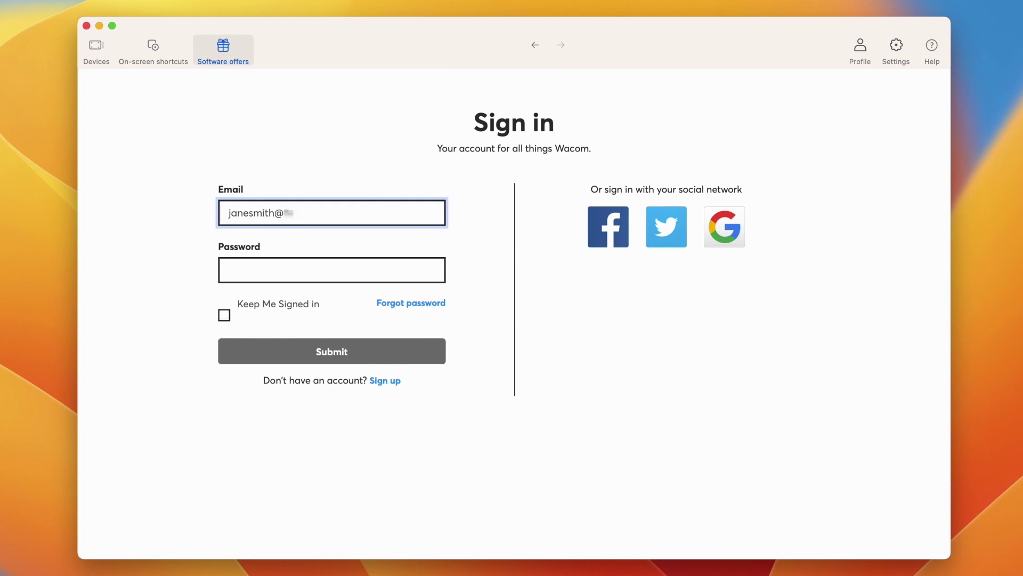
Sign in to Wacom ID with the account e-mail and password, with Keep Me Signed in ticked
click(332, 270)
text(••••)
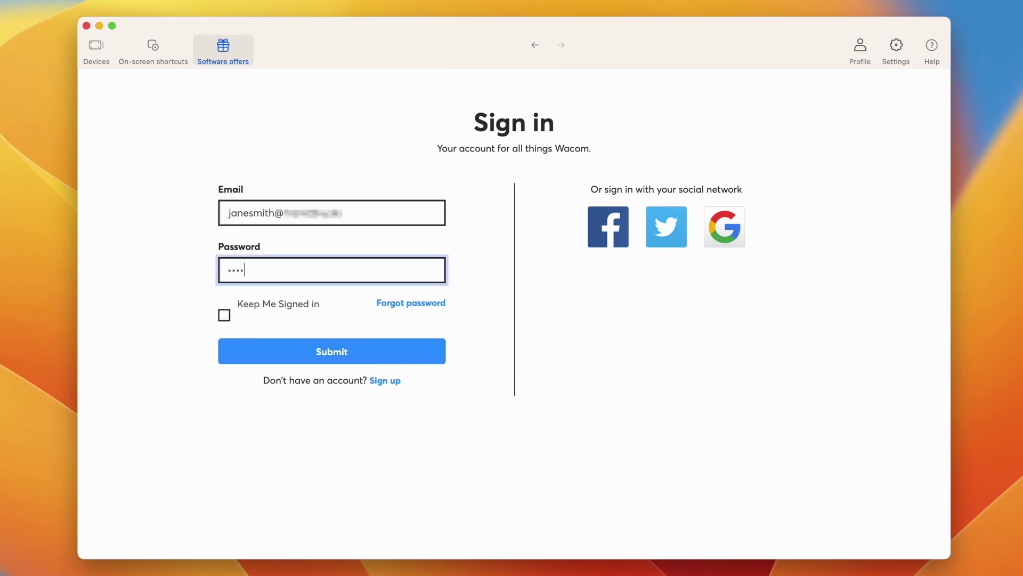
click(224, 315)
click(239, 350)
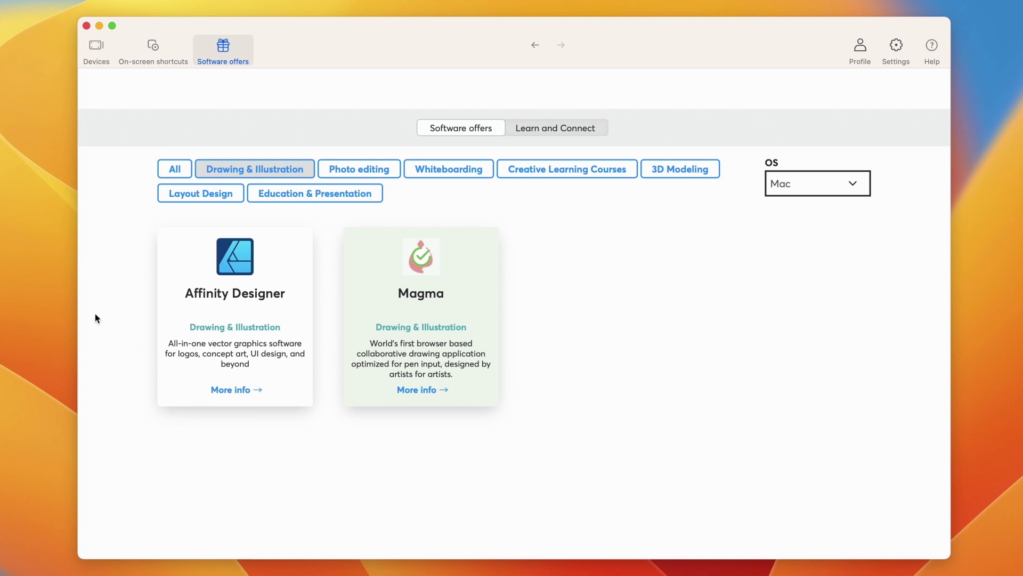
Show software offers from All categories, then open the Learn and Connect tab
click(171, 175)
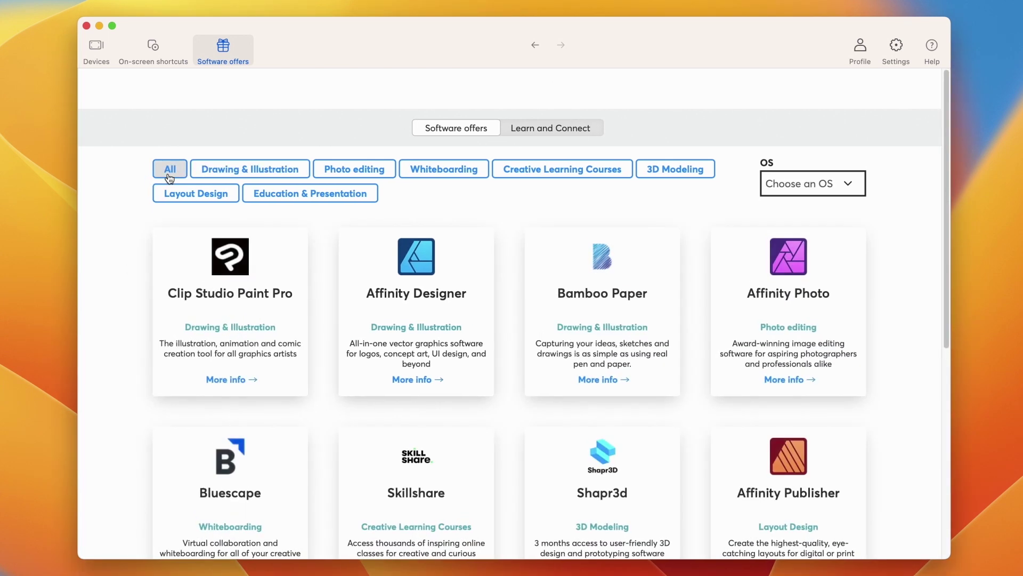
click(552, 134)
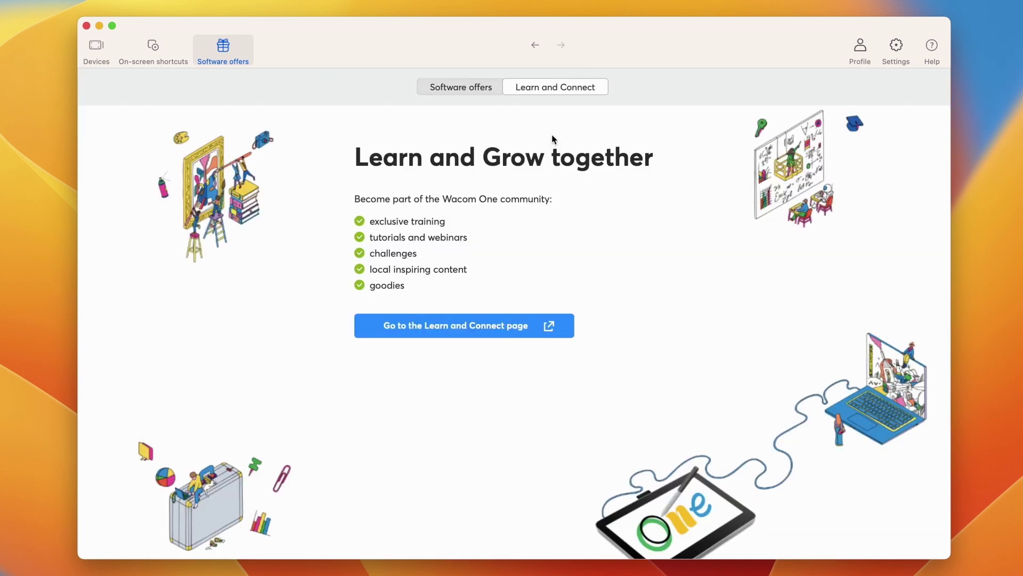
Load start.wacom.one in Safari and scroll down the Wacom One getting-started page
click(476, 326)
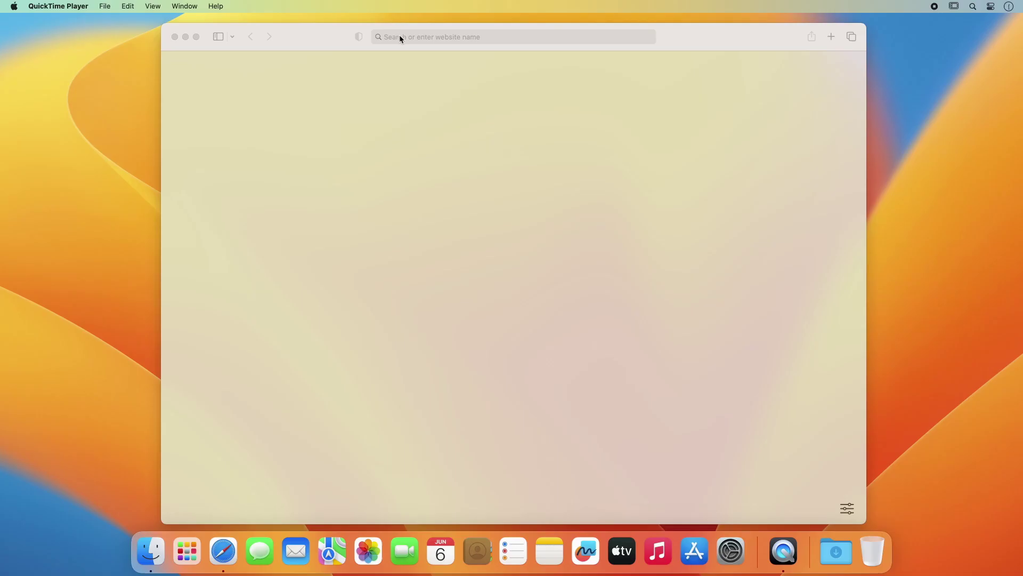
click(399, 36)
text(start.wacom.one)
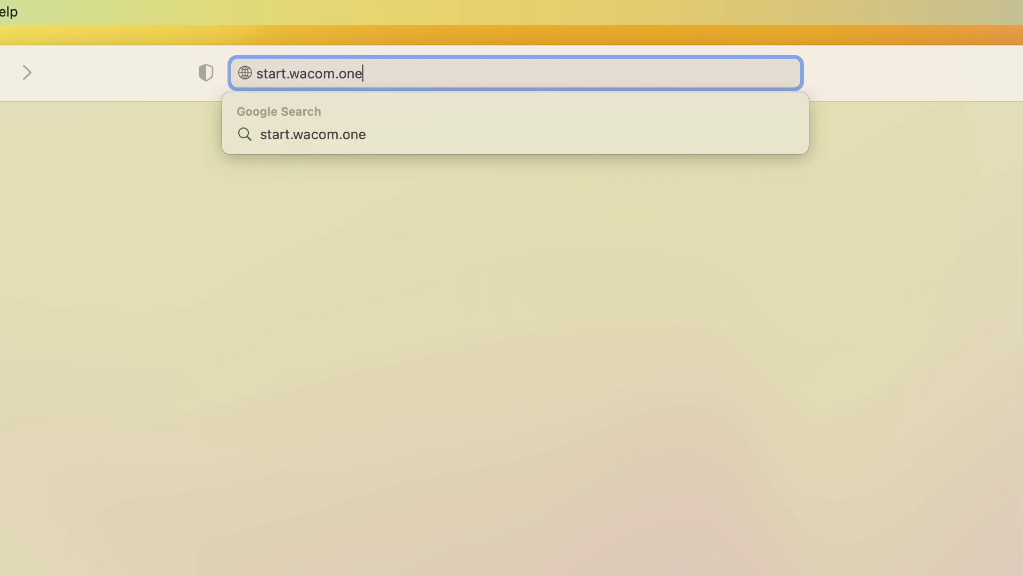
key(Return)
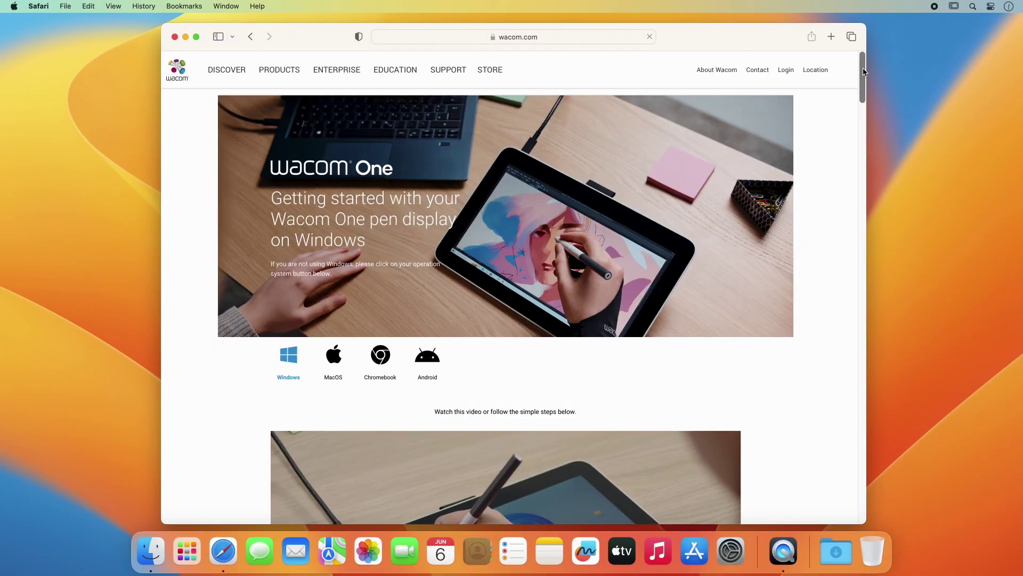
drag(864, 72, 863, 113)
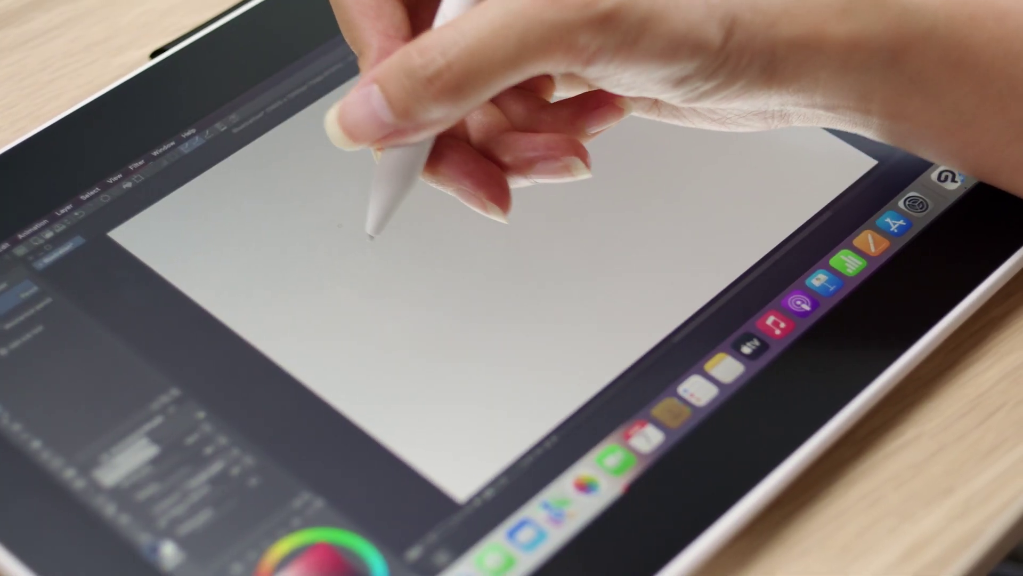